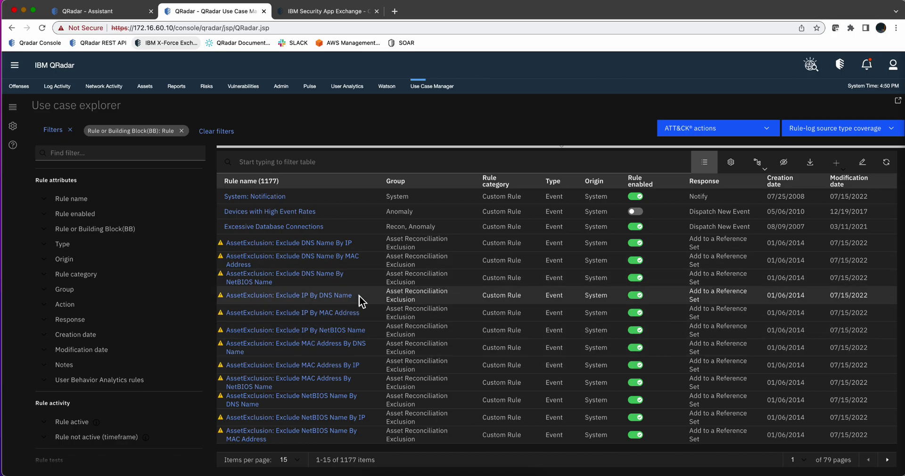
Step: Browse the QRadar applications on the IBM Security App Exchange and return to the Use Case Manager
{"action": "left_click", "coordinate": [331, 13]}
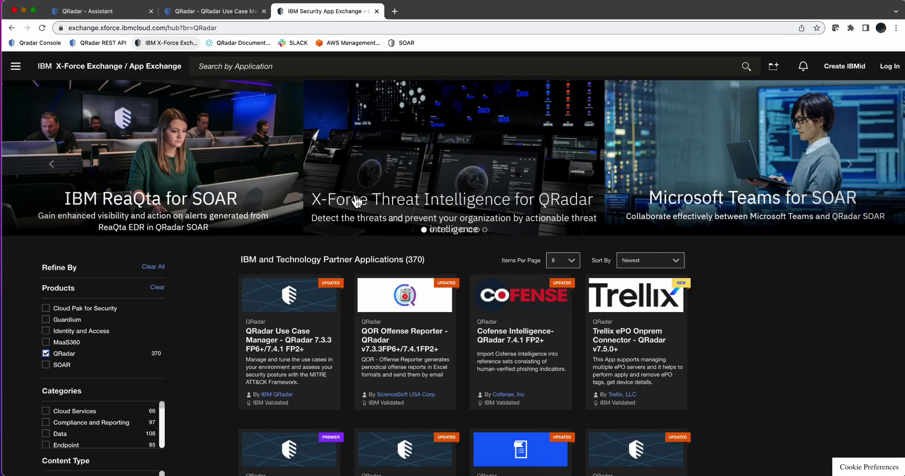
{"action": "scroll", "coordinate": [376, 261], "scroll_direction": "down", "scroll_amount": 3}
{"action": "scroll", "coordinate": [376, 260], "scroll_direction": "down", "scroll_amount": 2}
{"action": "scroll", "coordinate": [373, 262], "scroll_direction": "up", "scroll_amount": 5}
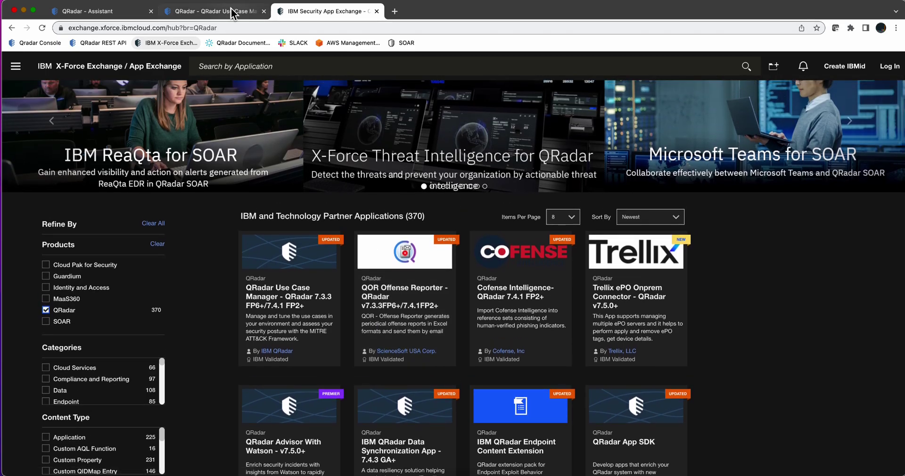
{"action": "left_click", "coordinate": [231, 11]}
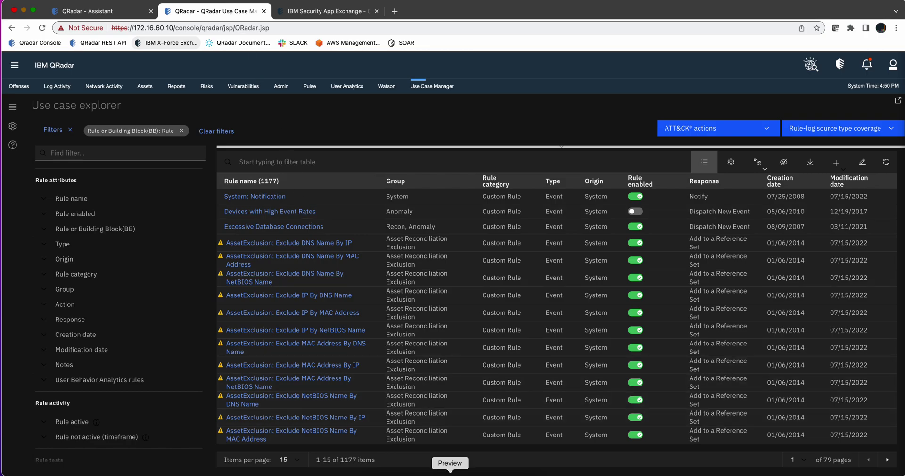
Step: Look up technique ID T1027 in the M-Trends 2022 PDF's Top 10 Most Frequently Seen Techniques and return to QRadar
{"action": "left_click", "coordinate": [450, 473]}
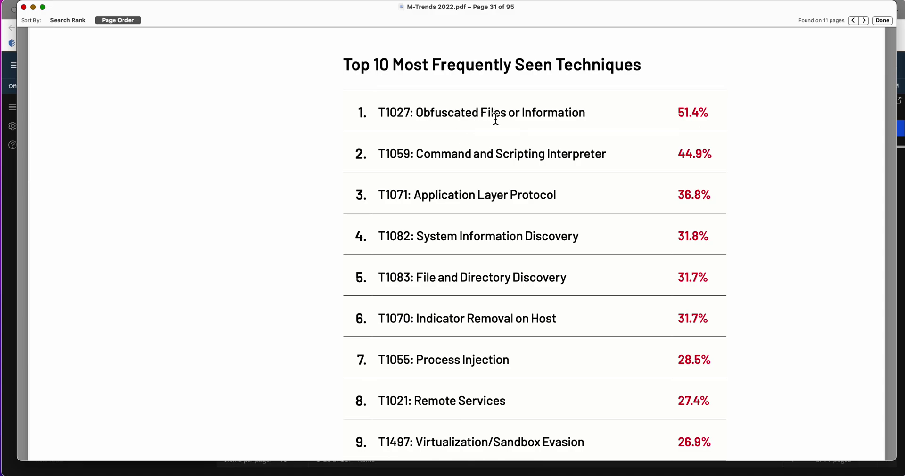
{"action": "scroll", "coordinate": [479, 113], "scroll_direction": "down", "scroll_amount": 1}
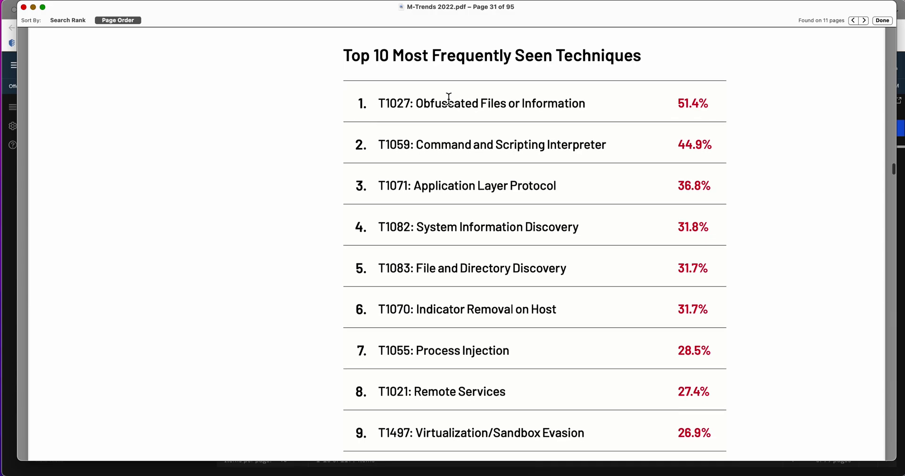
{"action": "scroll", "coordinate": [575, 175], "scroll_direction": "down", "scroll_amount": 1}
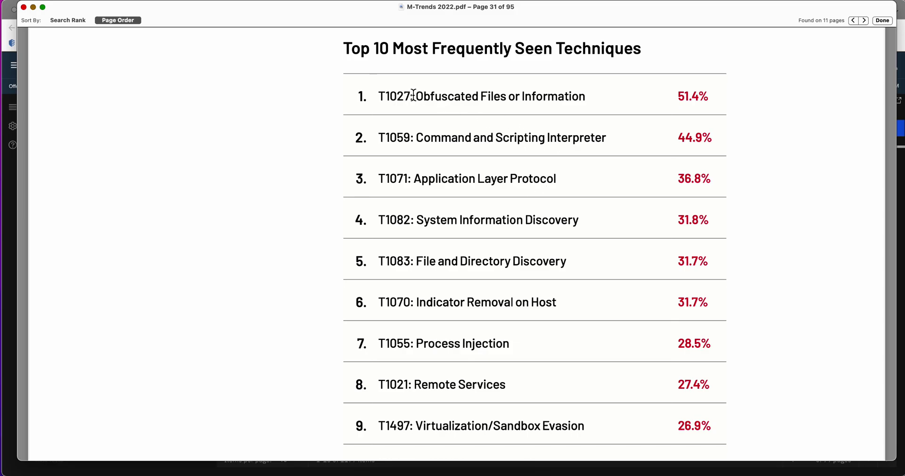
{"action": "left_click_drag", "start_coordinate": [410, 95], "coordinate": [371, 94]}
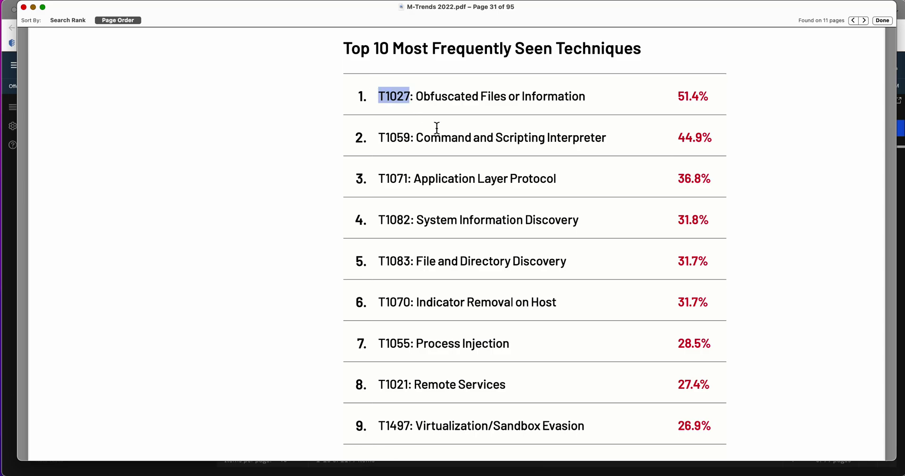
{"action": "left_click", "coordinate": [333, 143], "text": "shift"}
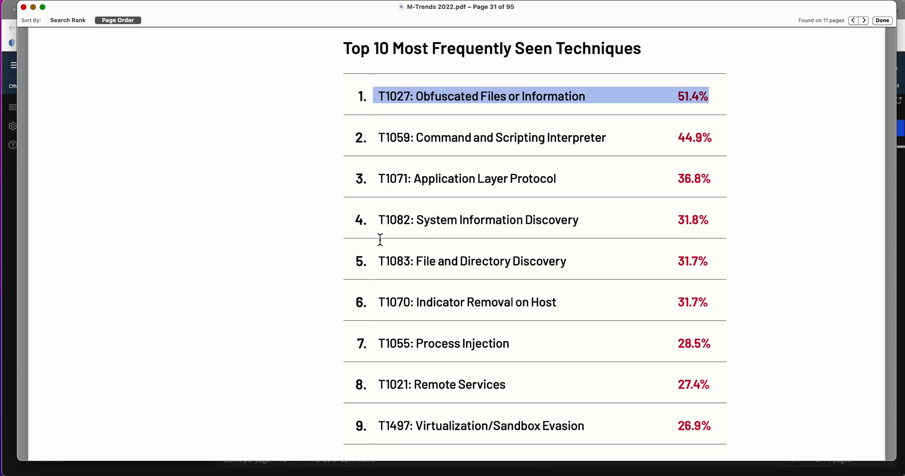
{"action": "left_click", "coordinate": [12, 207]}
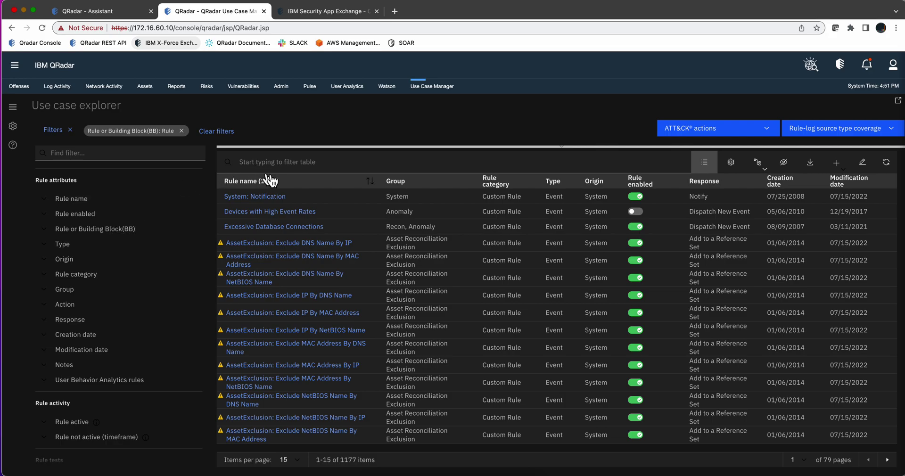
Step: Filter the use case explorer rules by the MITRE ATT&CK technique T1027 Obfuscated Files or Information
{"action": "scroll", "coordinate": [108, 275], "scroll_direction": "down", "scroll_amount": 1}
{"action": "scroll", "coordinate": [104, 283], "scroll_direction": "down", "scroll_amount": 3}
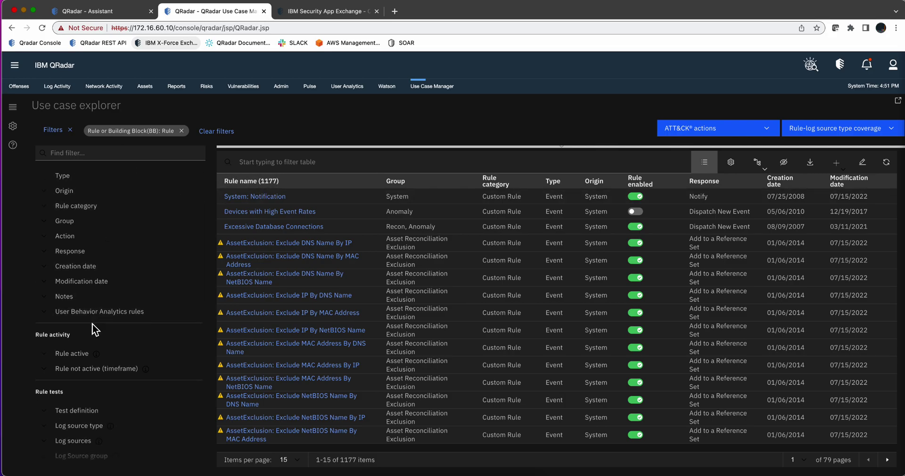
{"action": "scroll", "coordinate": [92, 329], "scroll_direction": "down", "scroll_amount": 7}
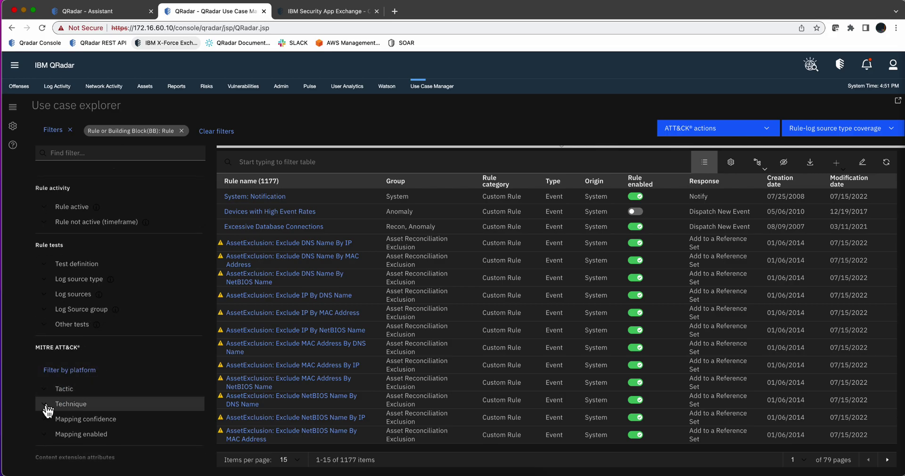
{"action": "left_click", "coordinate": [59, 408]}
{"action": "scroll", "coordinate": [62, 405], "scroll_direction": "down", "scroll_amount": 2}
{"action": "left_click", "coordinate": [75, 378]}
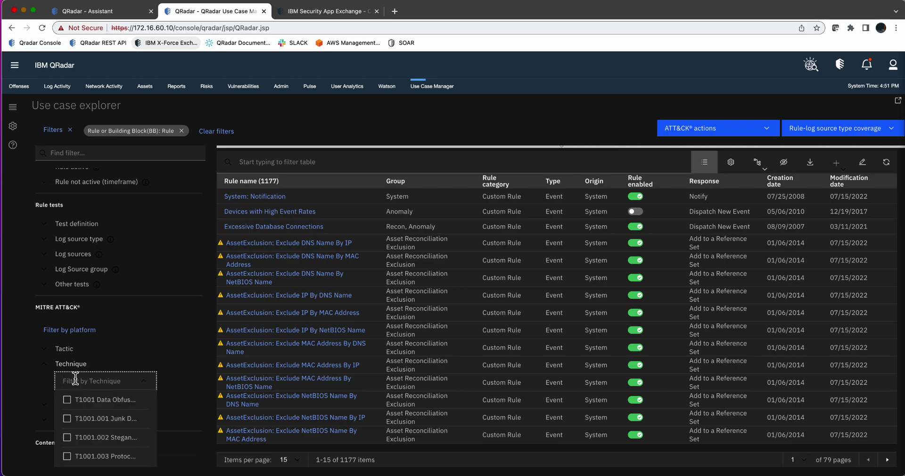
{"action": "type", "text": "T1027"}
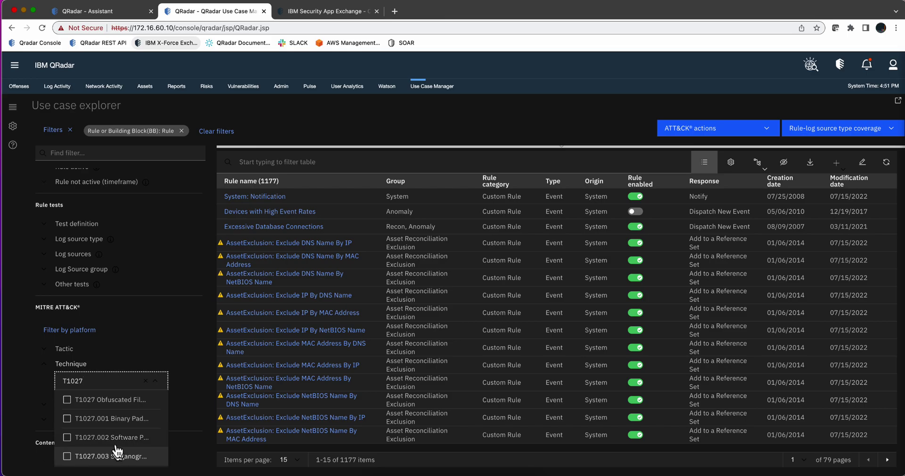
{"action": "left_click", "coordinate": [94, 400]}
{"action": "left_click", "coordinate": [162, 462]}
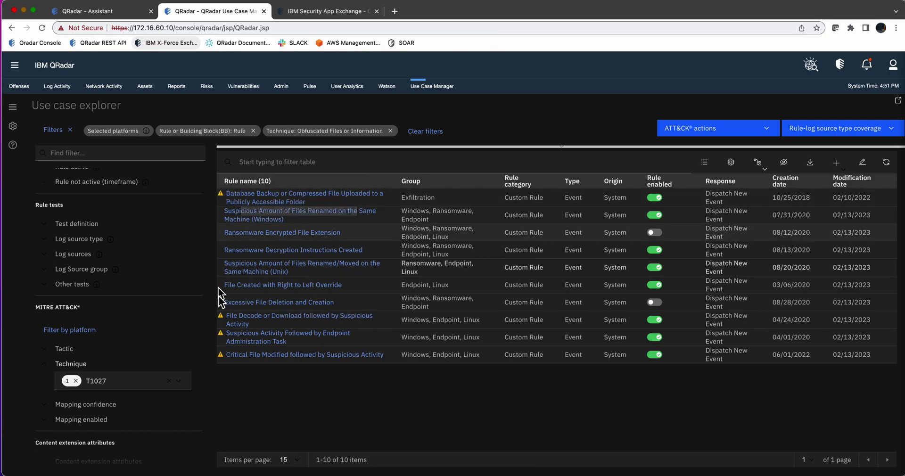
Step: Include non-installed content extensions in the Obfuscated Files or Information rule results
{"action": "mouse_move", "coordinate": [226, 319]}
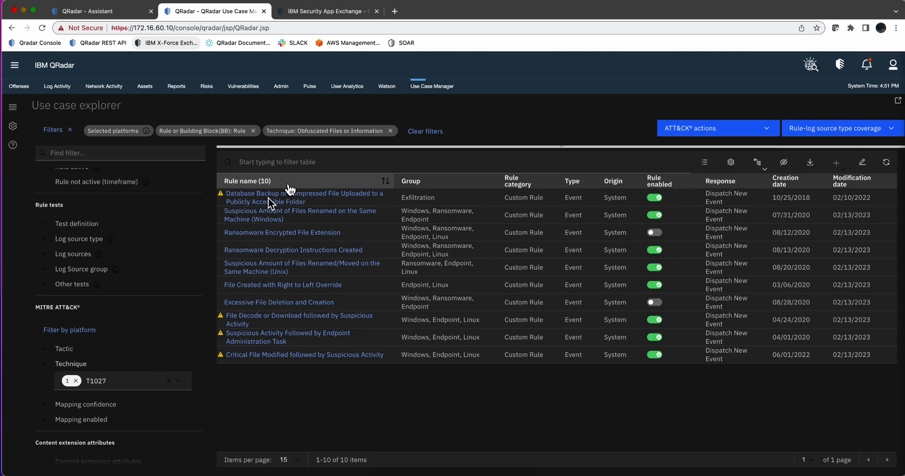
{"action": "scroll", "coordinate": [168, 275], "scroll_direction": "down", "scroll_amount": 3}
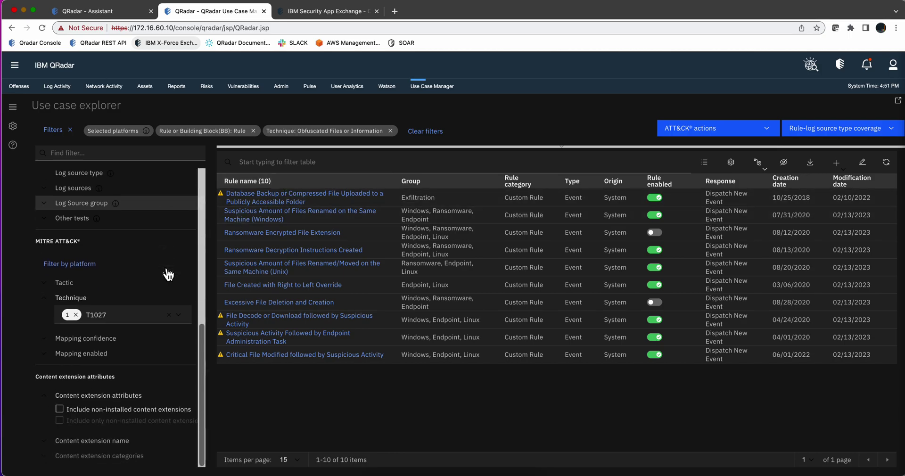
{"action": "left_click", "coordinate": [60, 409]}
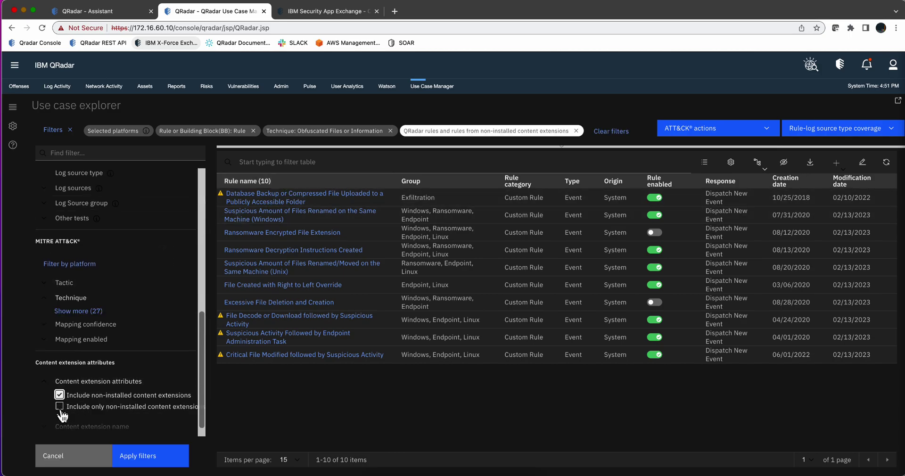
{"action": "left_click", "coordinate": [151, 462]}
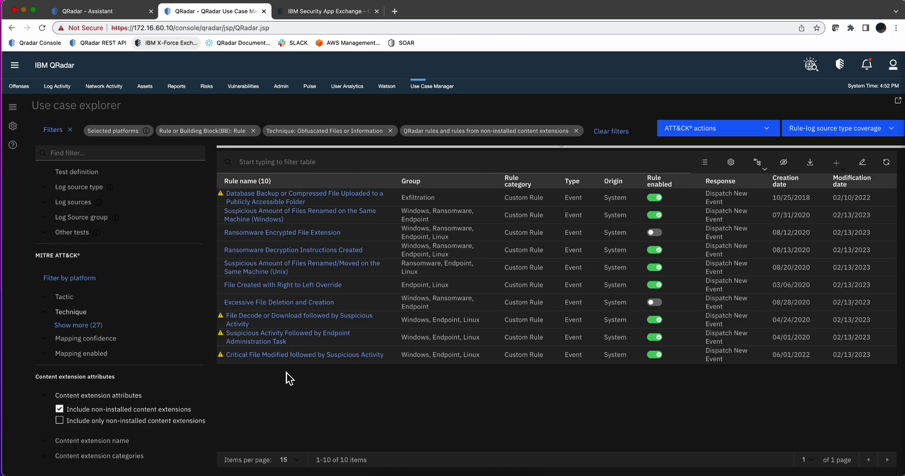
Step: Look up technique ID T1083 in the M-Trends 2022 PDF and return to the QRadar use case explorer
{"action": "key", "text": "super+Tab"}
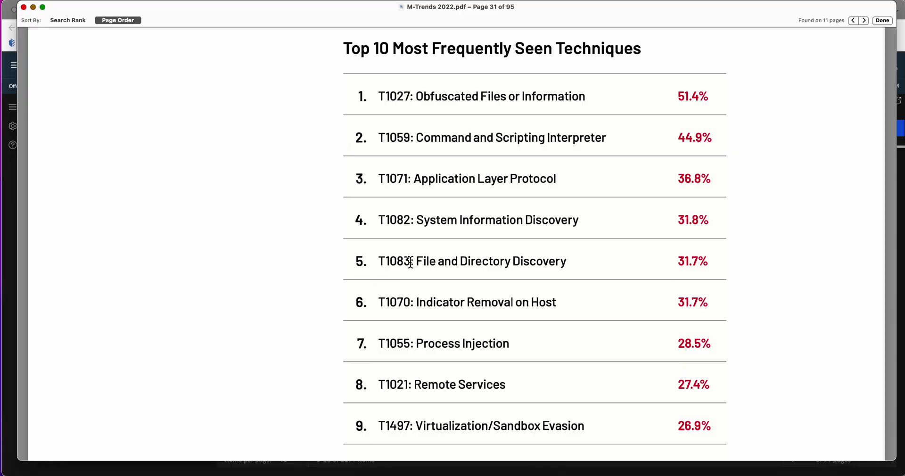
{"action": "left_click_drag", "start_coordinate": [411, 261], "coordinate": [376, 259]}
{"action": "left_click", "coordinate": [10, 193]}
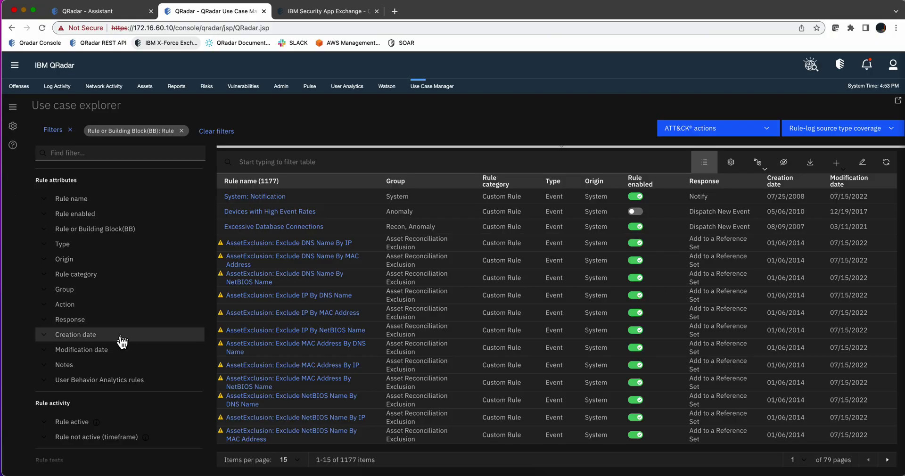
Step: Filter the use case explorer rules by the MITRE ATT&CK technique T1083 File and Directory Discovery
{"action": "scroll", "coordinate": [118, 338], "scroll_direction": "down", "scroll_amount": 5}
{"action": "scroll", "coordinate": [117, 337], "scroll_direction": "down", "scroll_amount": 5}
{"action": "left_click", "coordinate": [85, 375]}
{"action": "left_click", "coordinate": [88, 388]}
{"action": "type", "text": "T1083"}
{"action": "left_click", "coordinate": [98, 408]}
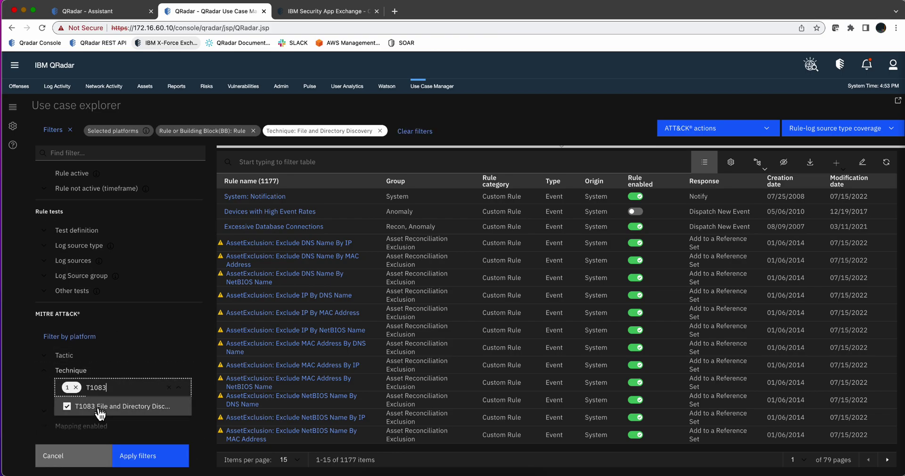
{"action": "left_click", "coordinate": [147, 456]}
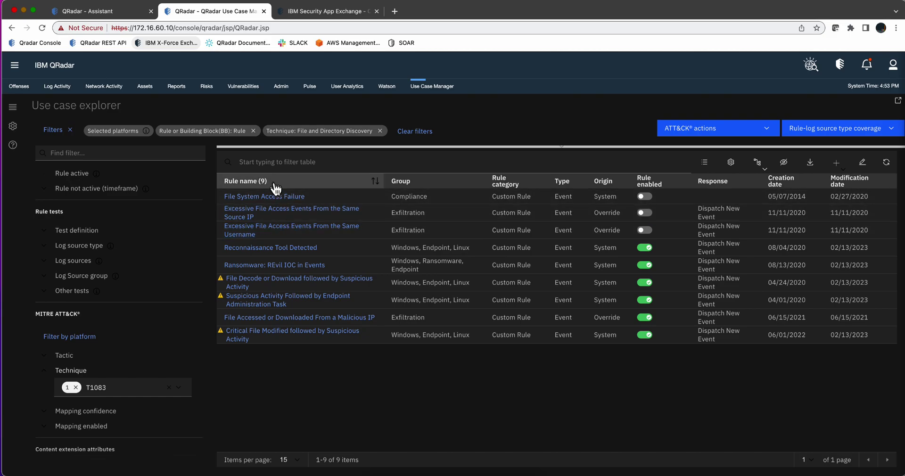
Step: Apply the filter for including non-installed content extensions to the T1083 rules, and restrict the list to only non-installed ones
{"action": "scroll", "coordinate": [91, 395], "scroll_direction": "down", "scroll_amount": 3}
{"action": "left_click", "coordinate": [77, 398]}
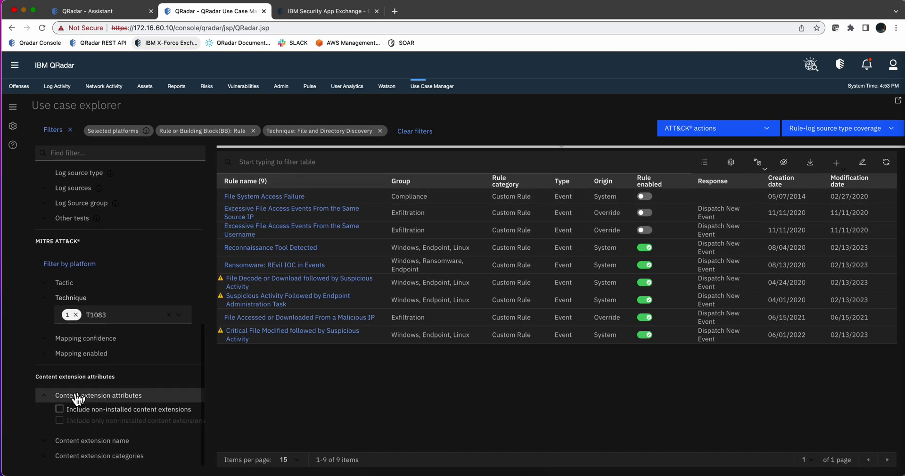
{"action": "left_click", "coordinate": [59, 409]}
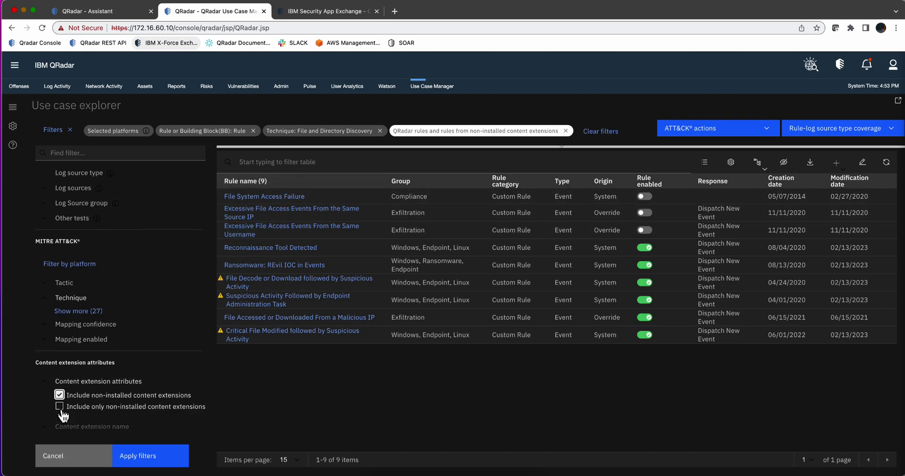
{"action": "left_click", "coordinate": [156, 458]}
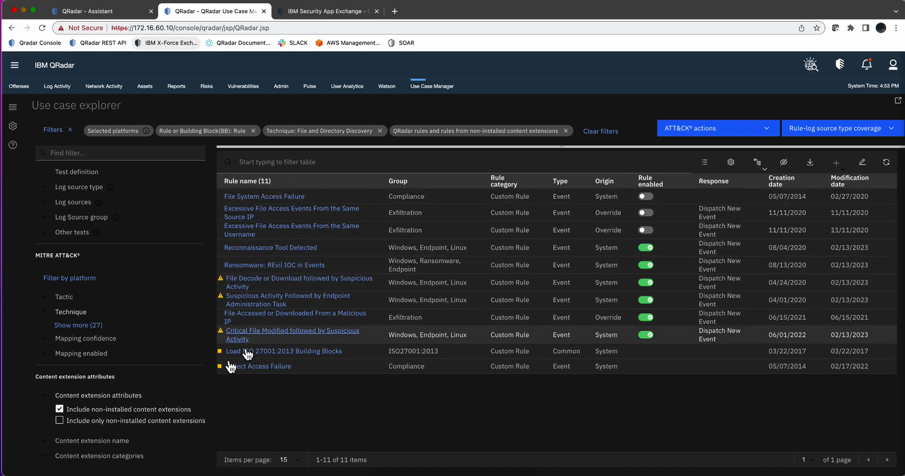
{"action": "left_click", "coordinate": [59, 420]}
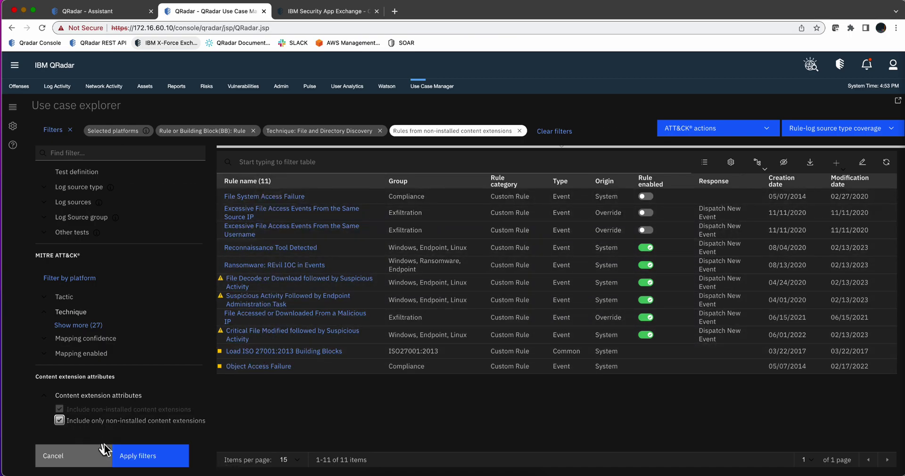
{"action": "left_click", "coordinate": [145, 456]}
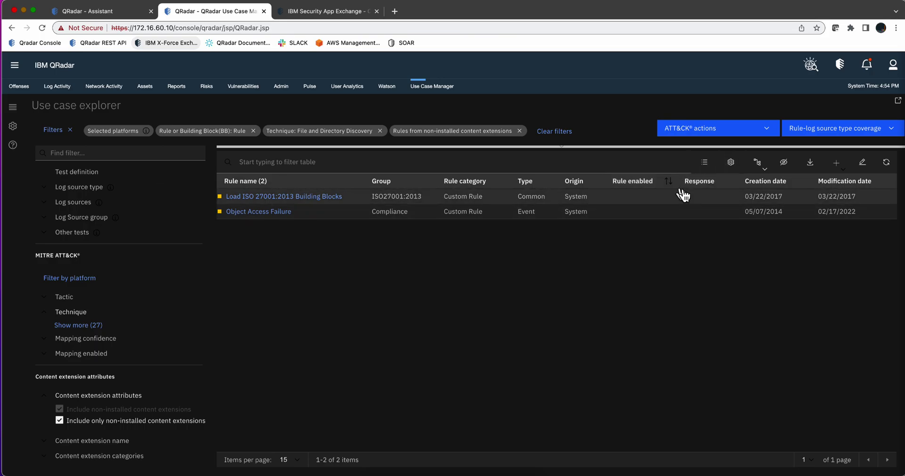
Step: Add the Content extension name column to the rule table
{"action": "left_click", "coordinate": [730, 163]}
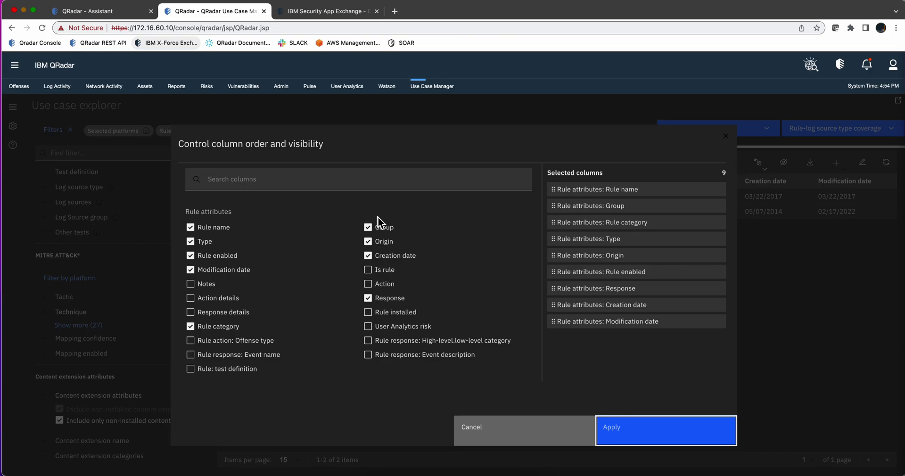
{"action": "scroll", "coordinate": [378, 217], "scroll_direction": "down", "scroll_amount": 8}
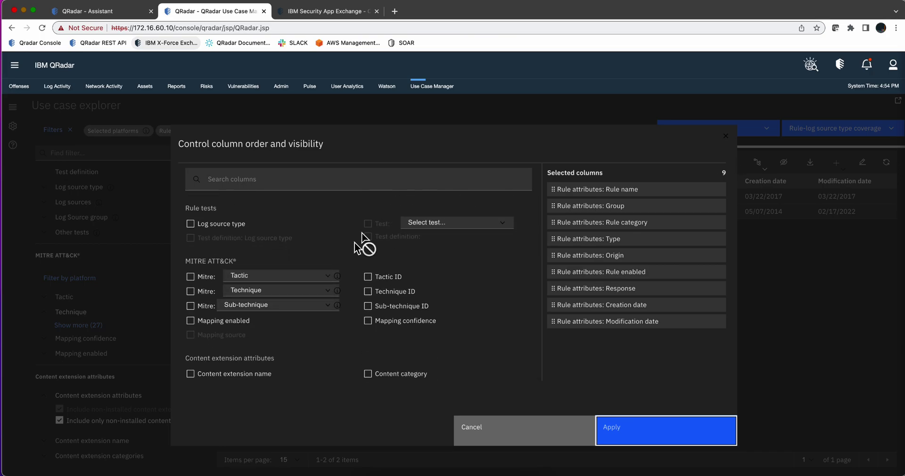
{"action": "left_click", "coordinate": [190, 373]}
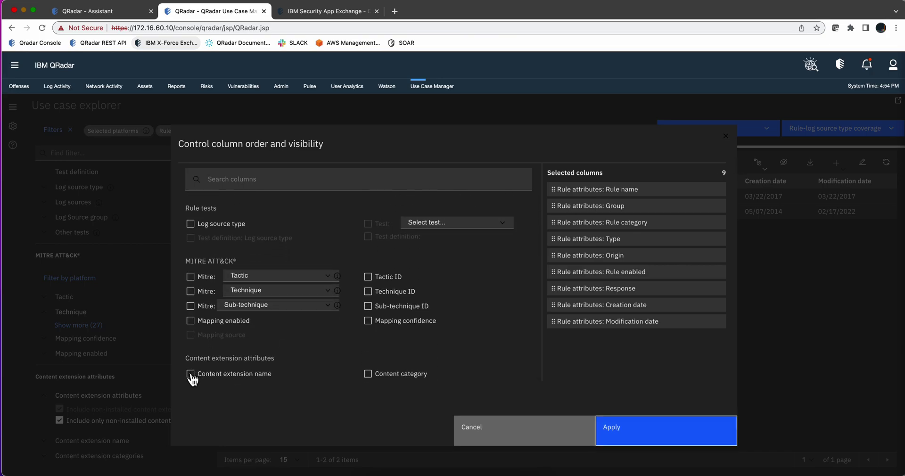
{"action": "left_click", "coordinate": [627, 444]}
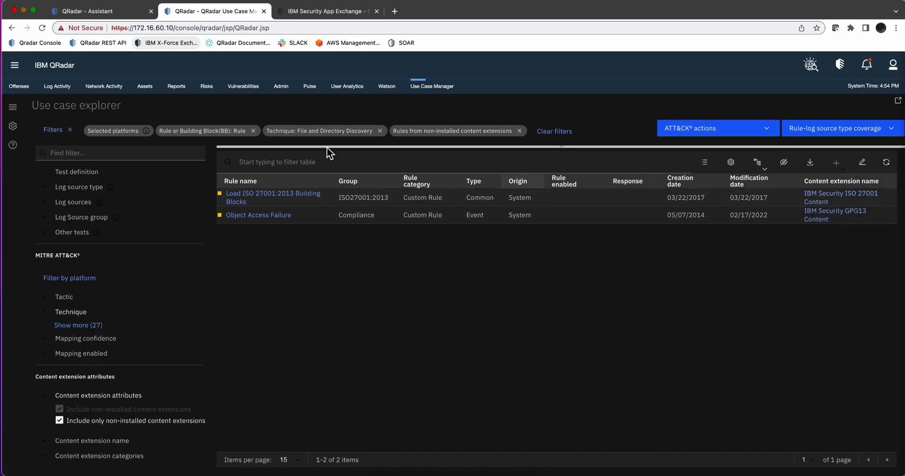
Step: Switch to the IBM Security App Exchange and search the applications for "iso27"
{"action": "left_click", "coordinate": [333, 13]}
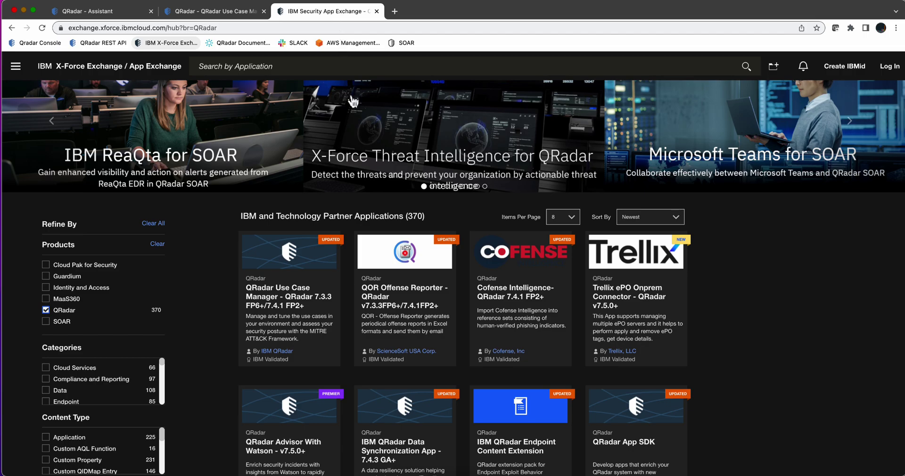
{"action": "scroll", "coordinate": [334, 70], "scroll_direction": "up", "scroll_amount": 2}
{"action": "left_click", "coordinate": [315, 69]}
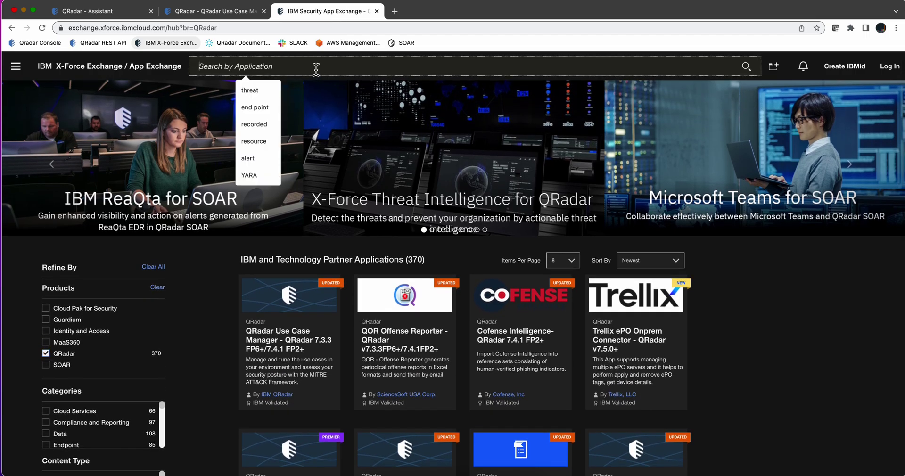
{"action": "type", "text": "iso27"}
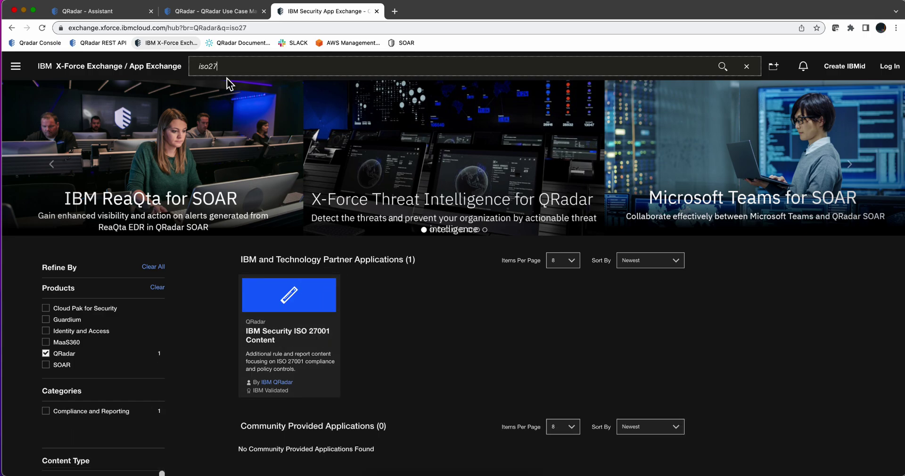
{"action": "left_click_drag", "start_coordinate": [222, 67], "coordinate": [180, 72]}
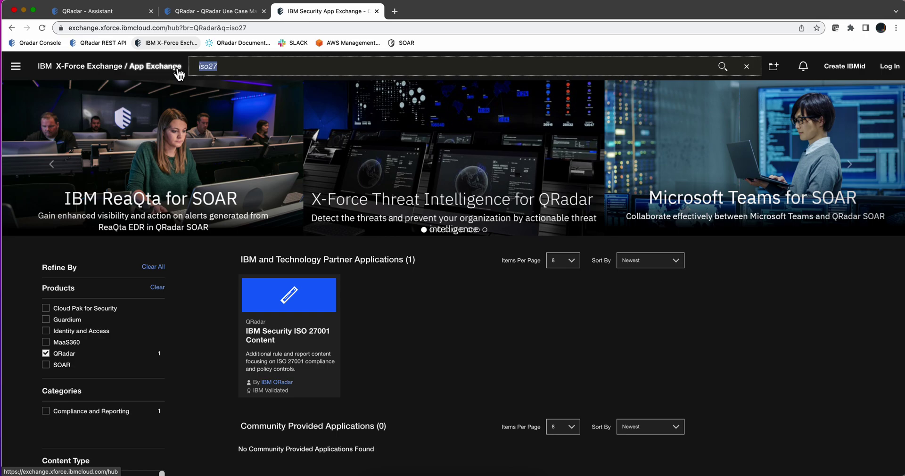
Step: Search the App Exchange for "gpg" to locate the GPG13 content extension, checking the extension name in the QRadar rule table
{"action": "type", "text": "gp"}
{"action": "left_click", "coordinate": [207, 11]}
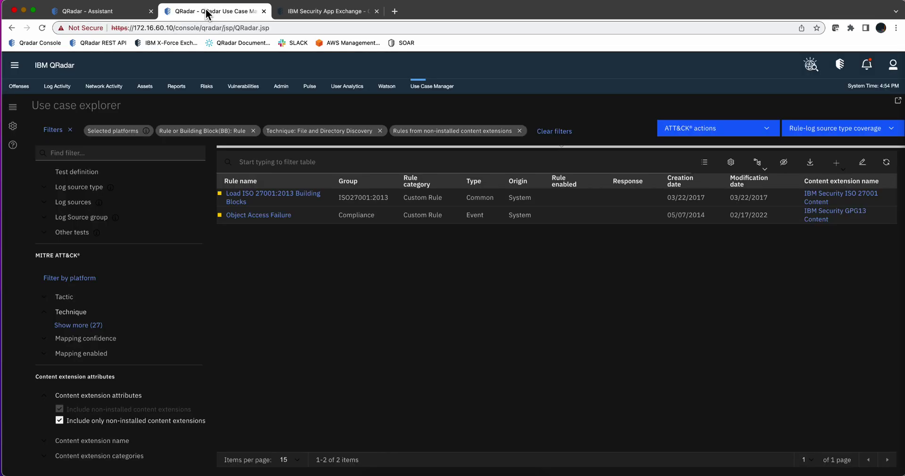
{"action": "left_click", "coordinate": [292, 12]}
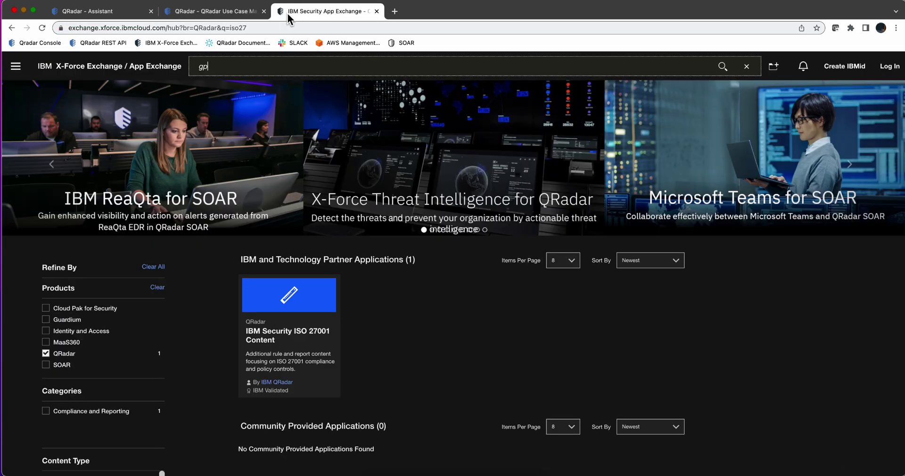
{"action": "type", "text": "g"}
{"action": "key", "text": "Return"}
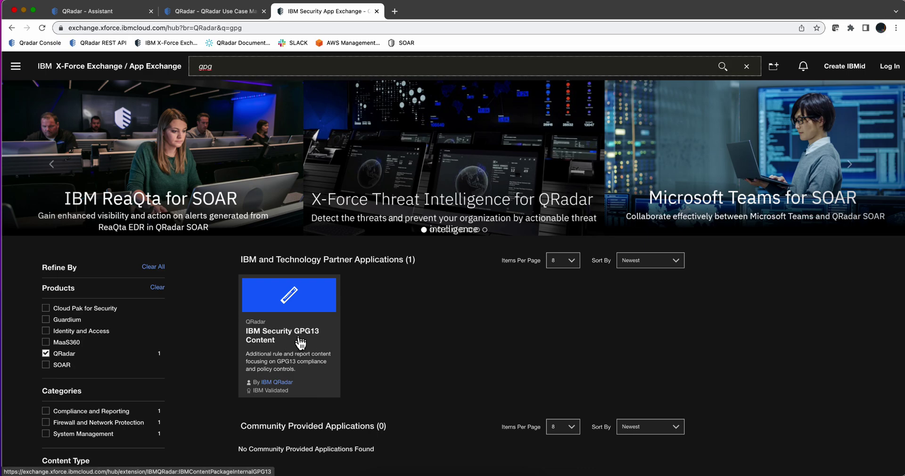
Step: Switch to QRadar, reload Use Case Manager, and review the tuning findings and reference set guidance for AssetExclusion: Exclude DNS Name By MAC Address
{"action": "left_click", "coordinate": [219, 14]}
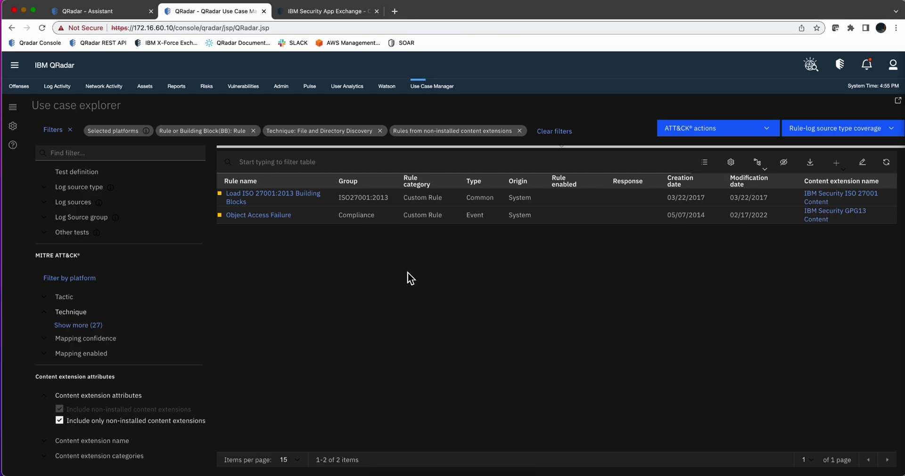
{"action": "left_click", "coordinate": [429, 88]}
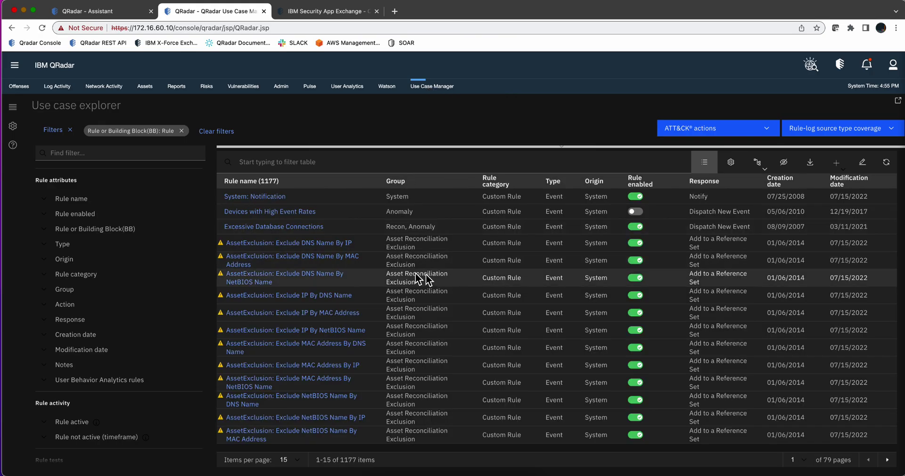
{"action": "mouse_move", "coordinate": [223, 262]}
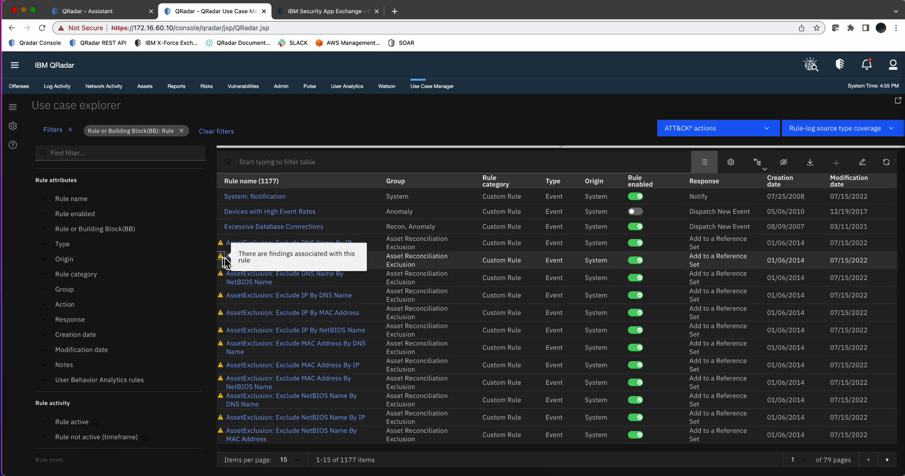
{"action": "left_click", "coordinate": [243, 260]}
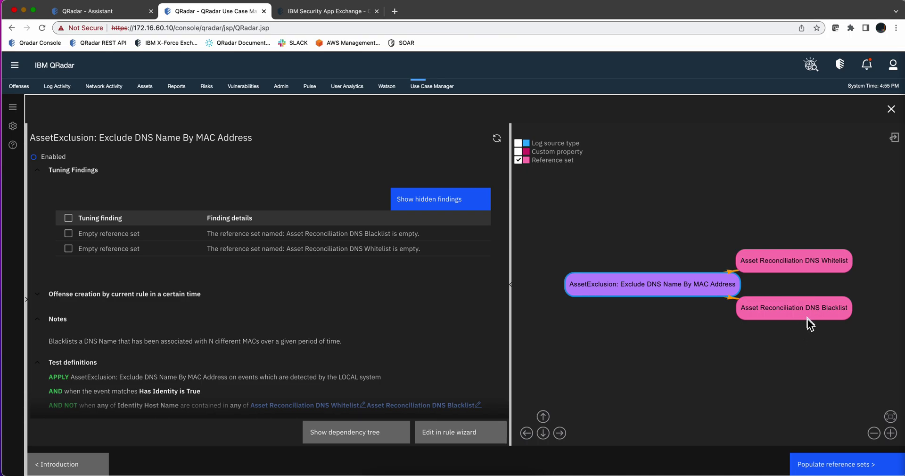
{"action": "left_click", "coordinate": [846, 463]}
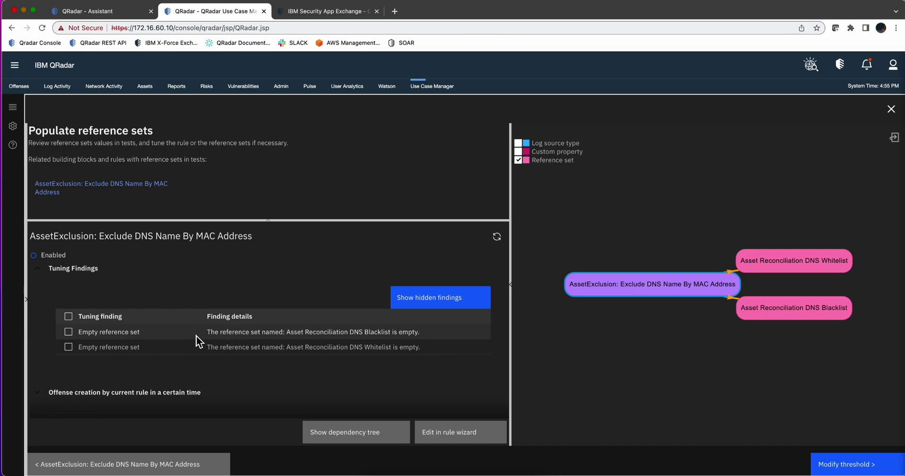
{"action": "left_click", "coordinate": [892, 110]}
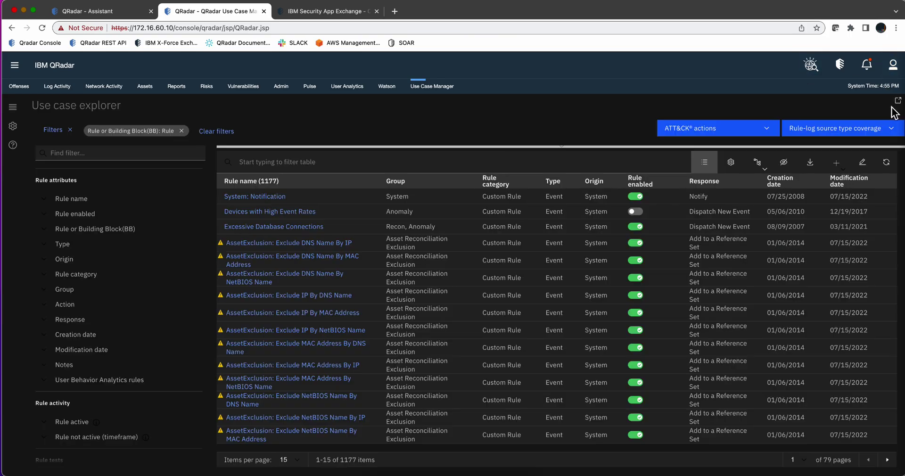
Step: Examine the test definitions and log source types of the rule AssetExclusion: Exclude DNS Name By IP
{"action": "left_click", "coordinate": [246, 243]}
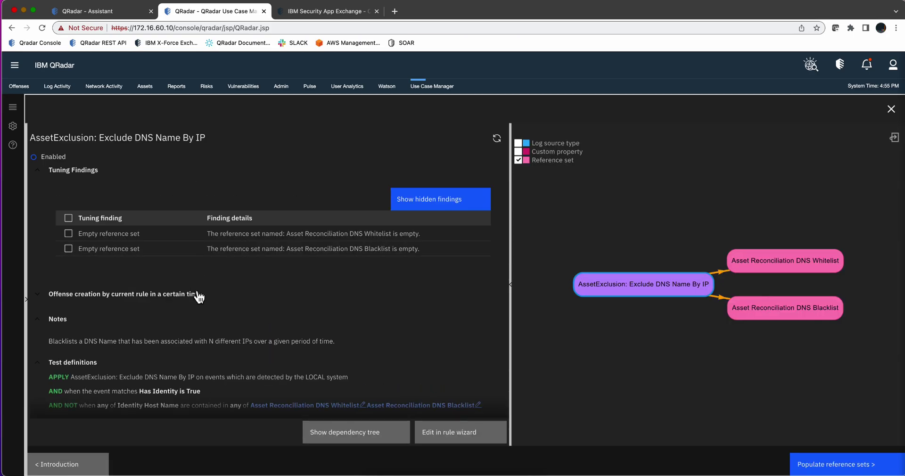
{"action": "scroll", "coordinate": [199, 296], "scroll_direction": "down", "scroll_amount": 2}
{"action": "scroll", "coordinate": [199, 296], "scroll_direction": "down", "scroll_amount": 5}
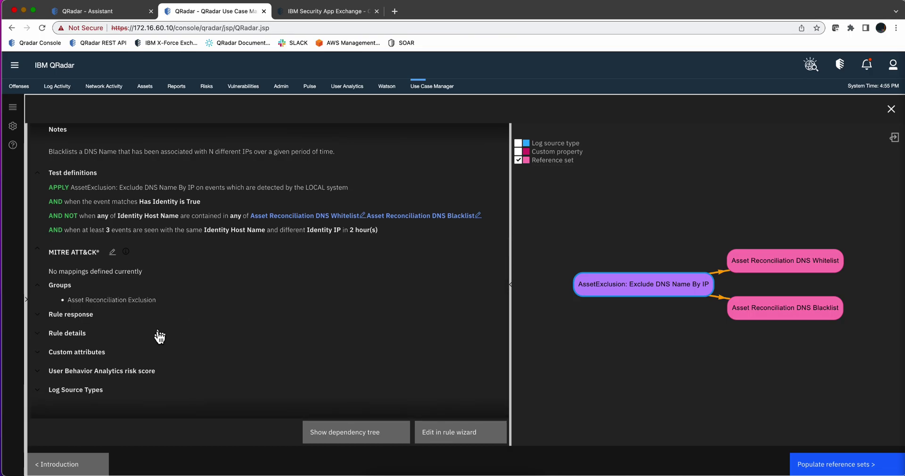
{"action": "left_click", "coordinate": [38, 394]}
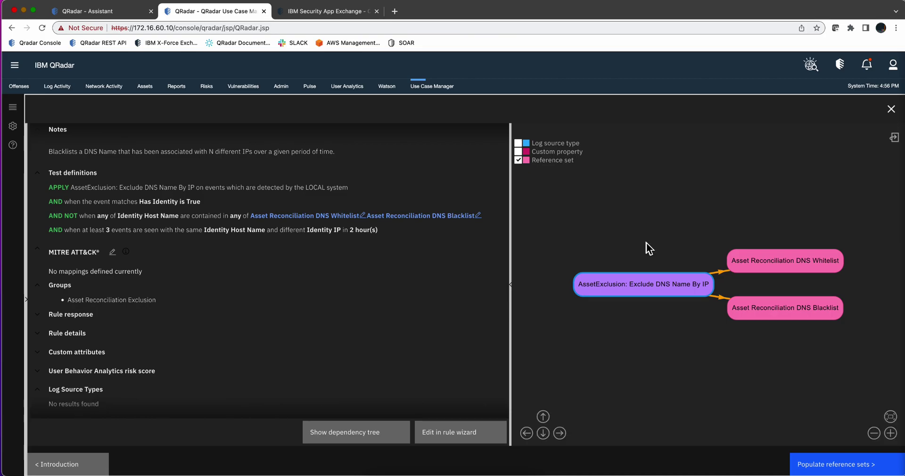
{"action": "left_click", "coordinate": [891, 109]}
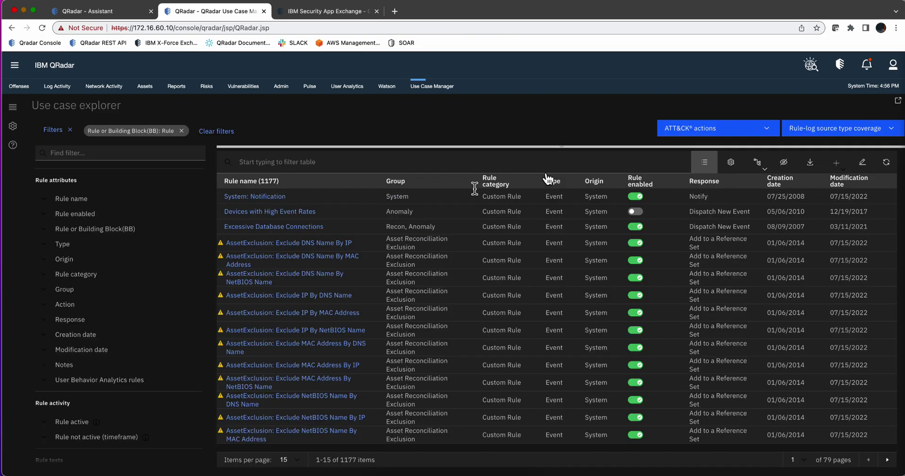
Step: Reload the use case explorer and filter the rules by the Windows Security group
{"action": "left_click", "coordinate": [427, 87]}
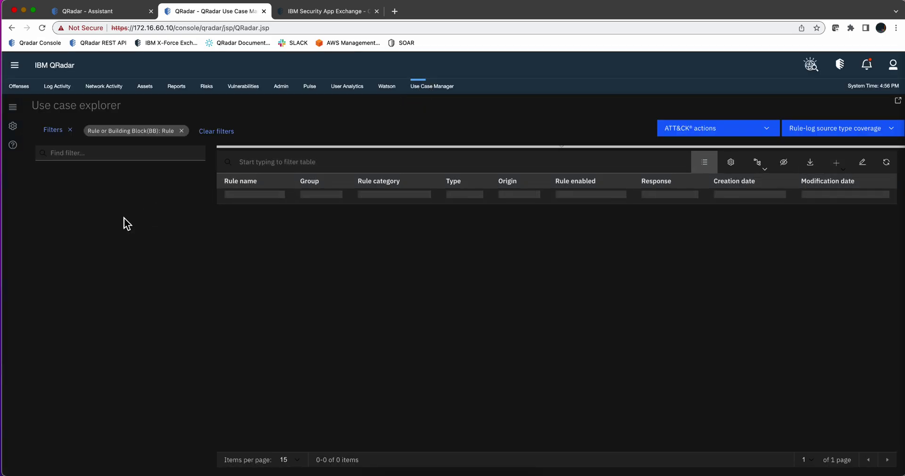
{"action": "scroll", "coordinate": [70, 258], "scroll_direction": "down", "scroll_amount": 2}
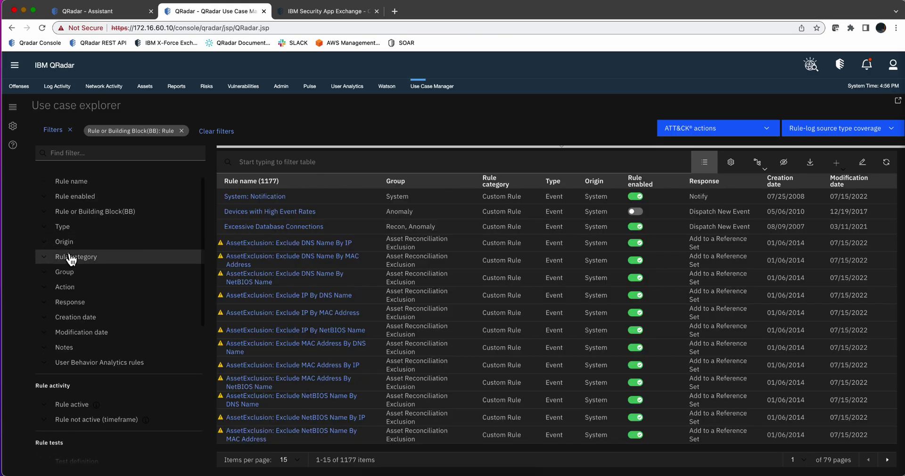
{"action": "scroll", "coordinate": [71, 258], "scroll_direction": "down", "scroll_amount": 1}
{"action": "left_click", "coordinate": [69, 259]}
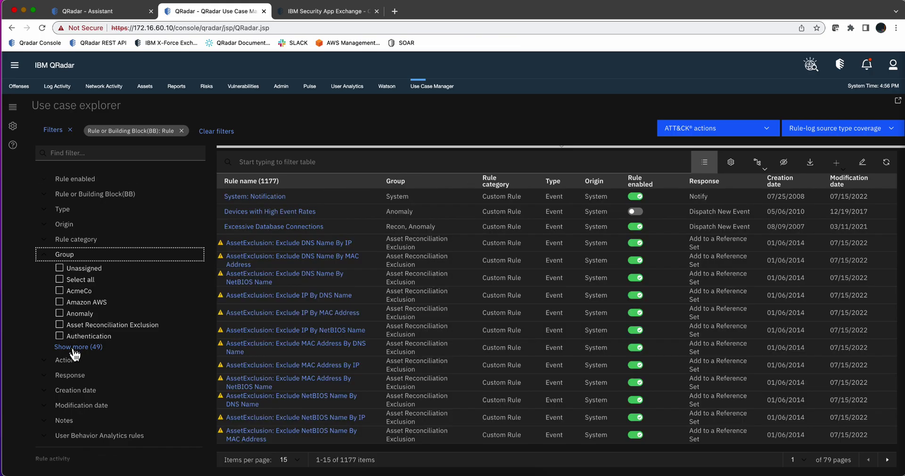
{"action": "left_click", "coordinate": [75, 348]}
{"action": "scroll", "coordinate": [74, 352], "scroll_direction": "down", "scroll_amount": 8}
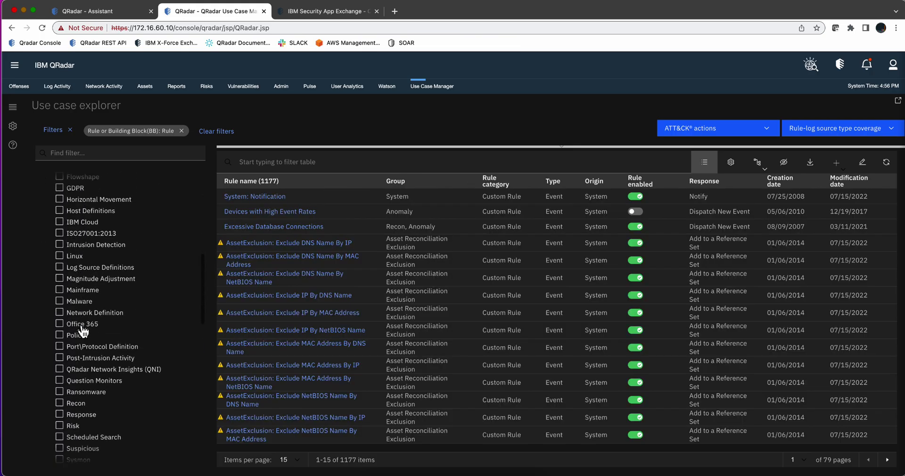
{"action": "scroll", "coordinate": [82, 332], "scroll_direction": "down", "scroll_amount": 10}
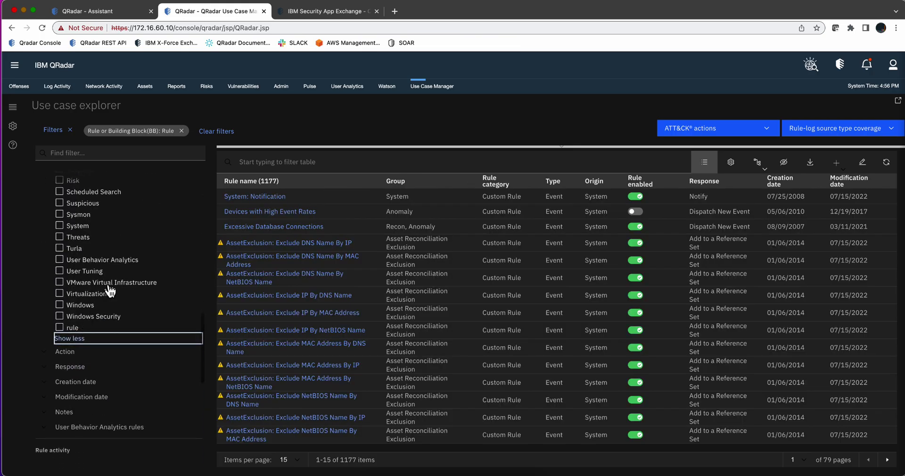
{"action": "left_click", "coordinate": [100, 317]}
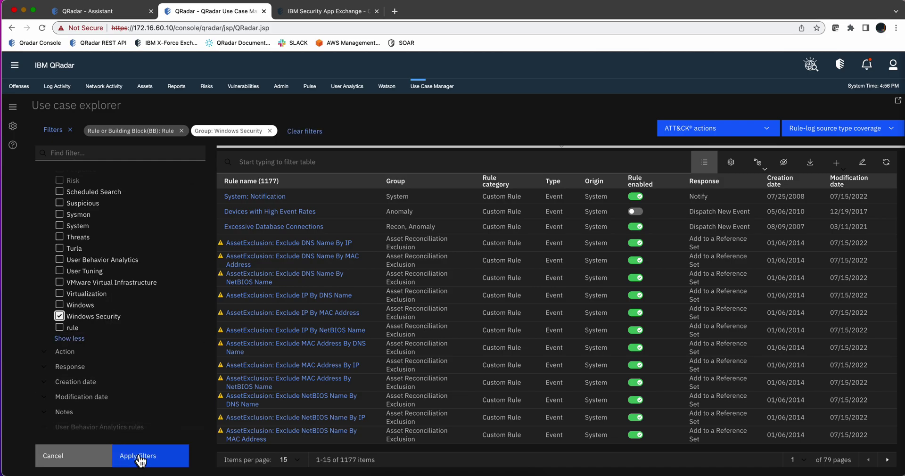
{"action": "left_click", "coordinate": [139, 460]}
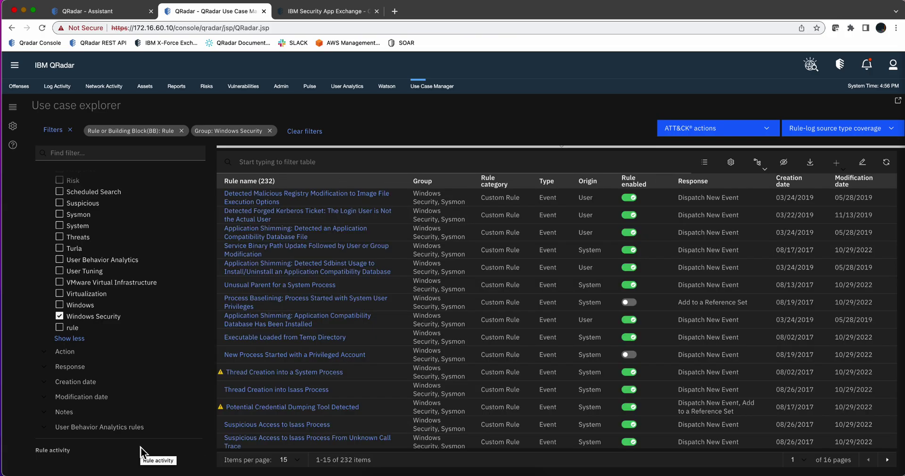
Step: Examine the test definitions and log source types of the rule Process Baselining: Process Started with System User Privileges
{"action": "left_click", "coordinate": [265, 302]}
{"action": "scroll", "coordinate": [148, 338], "scroll_direction": "down", "scroll_amount": 1}
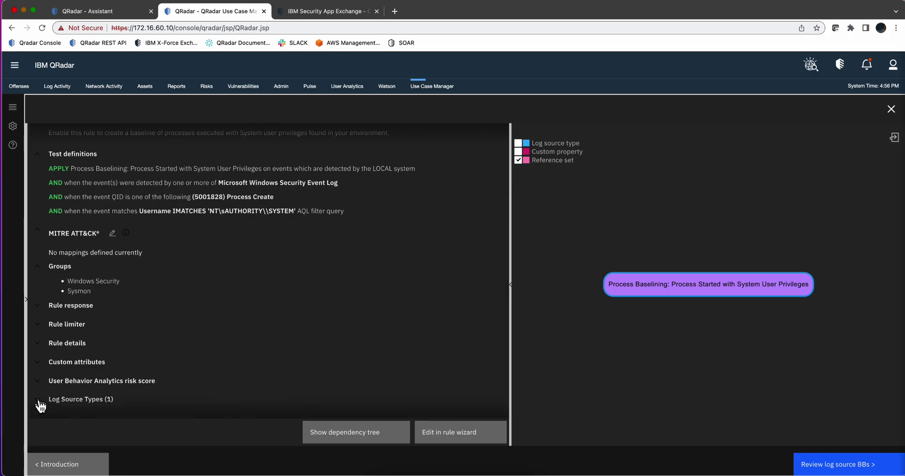
{"action": "left_click", "coordinate": [40, 406]}
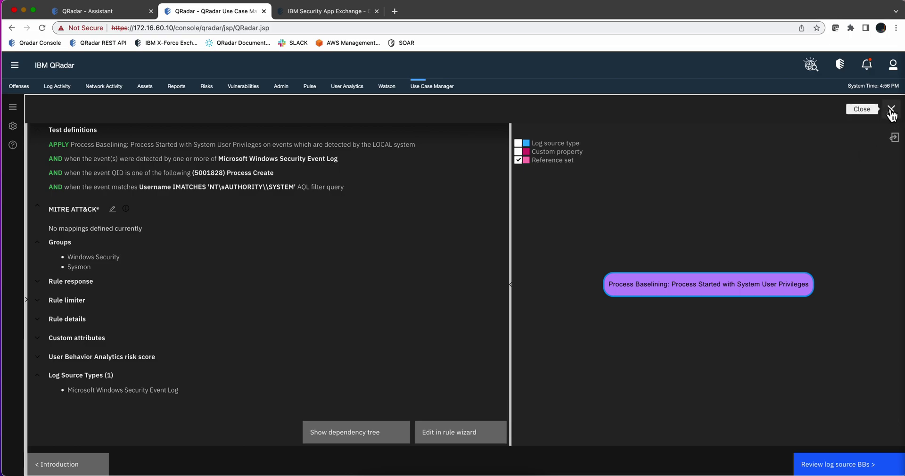
{"action": "left_click", "coordinate": [891, 111]}
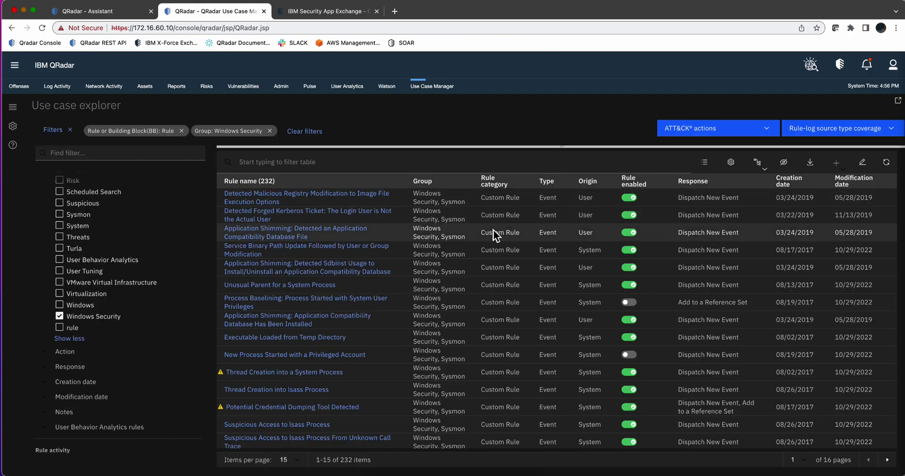
{"action": "mouse_move", "coordinate": [222, 377]}
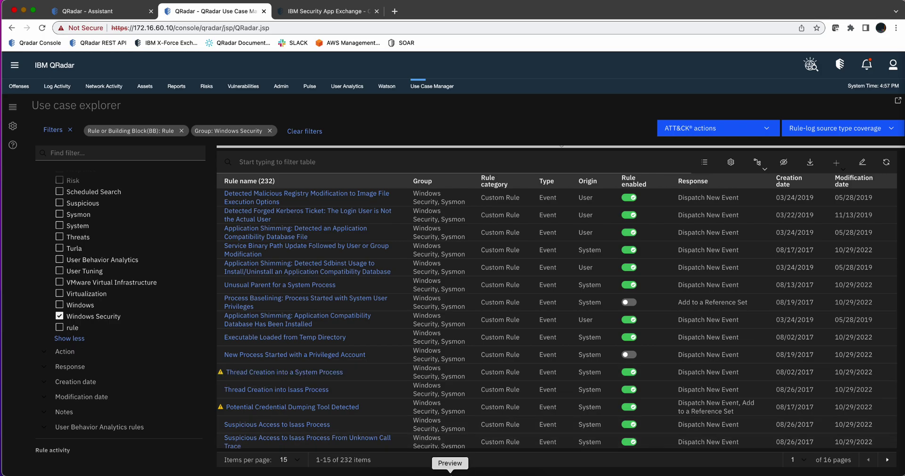
Step: Switch to M-Trends 2022.pdf in Preview and review the top 10 most frequently seen techniques and top 5 sub-techniques
{"action": "left_click", "coordinate": [450, 471]}
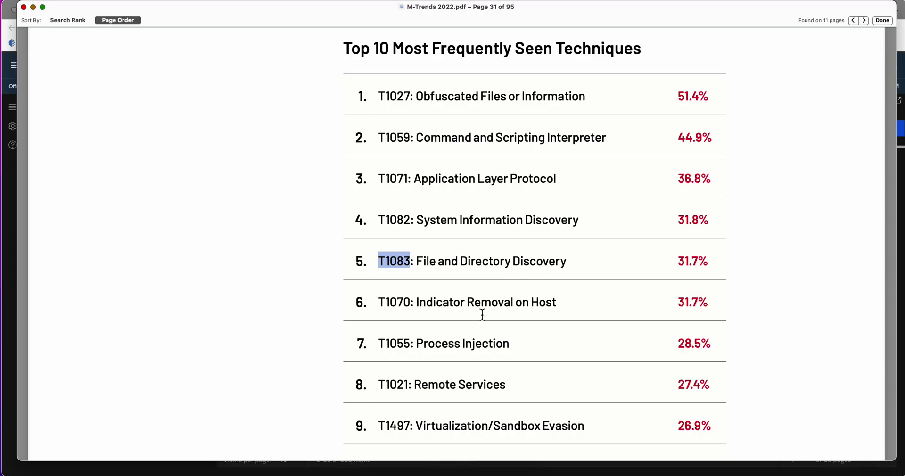
{"action": "scroll", "coordinate": [485, 299], "scroll_direction": "up", "scroll_amount": 3}
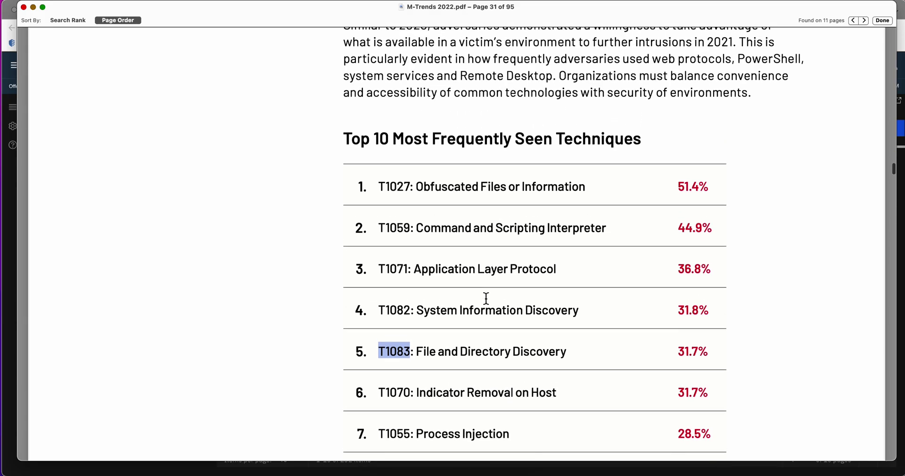
{"action": "scroll", "coordinate": [485, 299], "scroll_direction": "down", "scroll_amount": 2}
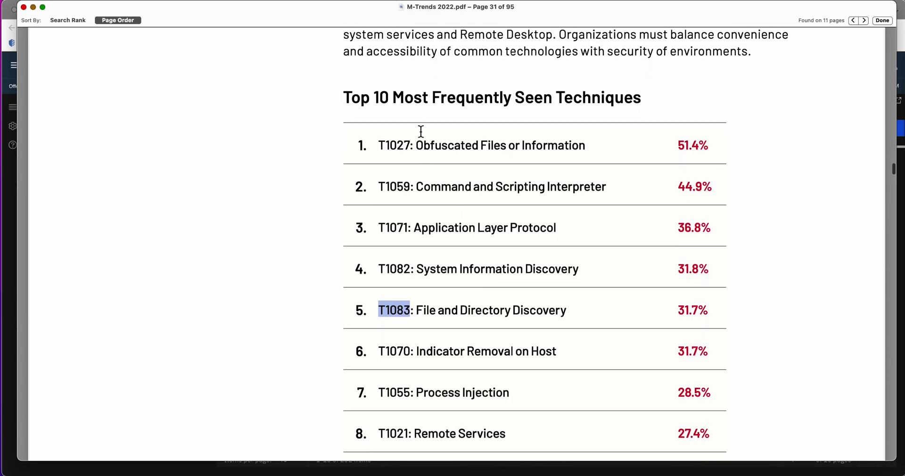
{"action": "scroll", "coordinate": [380, 111], "scroll_direction": "down", "scroll_amount": 2}
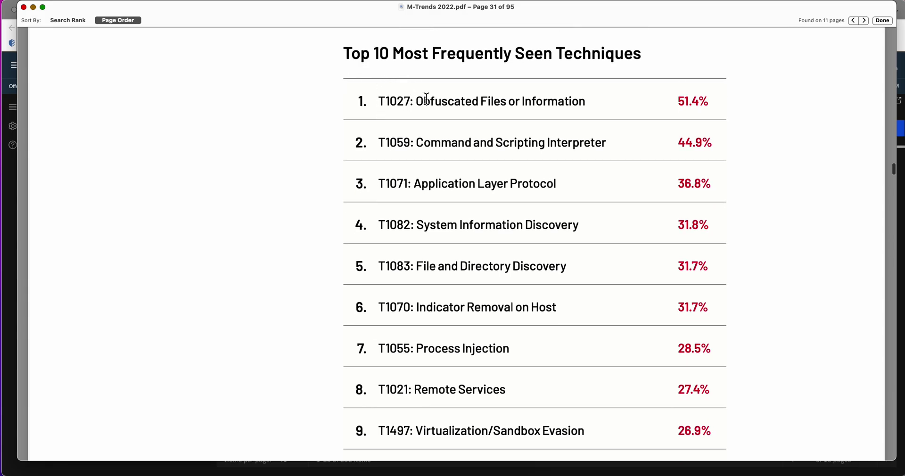
{"action": "scroll", "coordinate": [425, 97], "scroll_direction": "down", "scroll_amount": 4}
{"action": "scroll", "coordinate": [427, 99], "scroll_direction": "down", "scroll_amount": 5}
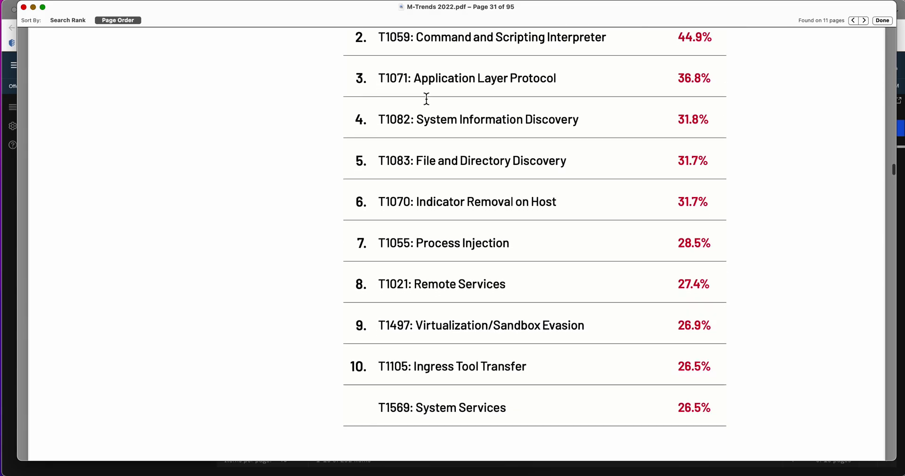
{"action": "scroll", "coordinate": [426, 99], "scroll_direction": "down", "scroll_amount": 10}
{"action": "scroll", "coordinate": [426, 99], "scroll_direction": "down", "scroll_amount": 6}
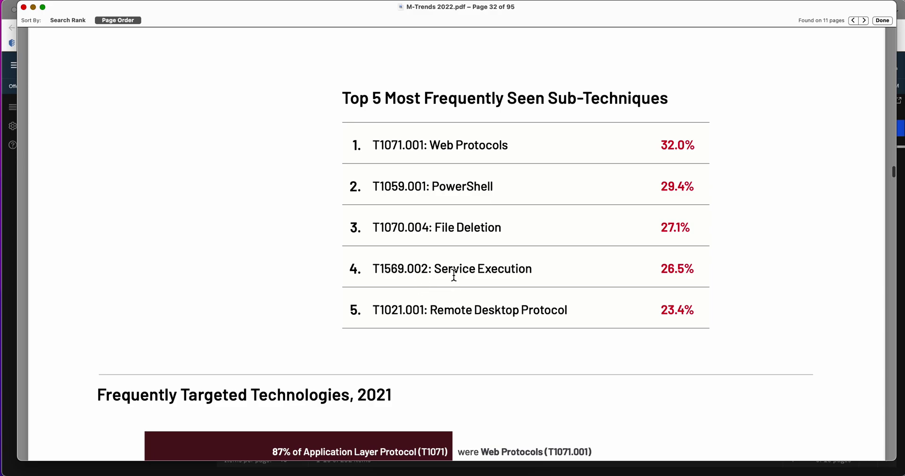
{"action": "scroll", "coordinate": [455, 288], "scroll_direction": "up", "scroll_amount": 6}
{"action": "scroll", "coordinate": [453, 275], "scroll_direction": "up", "scroll_amount": 1}
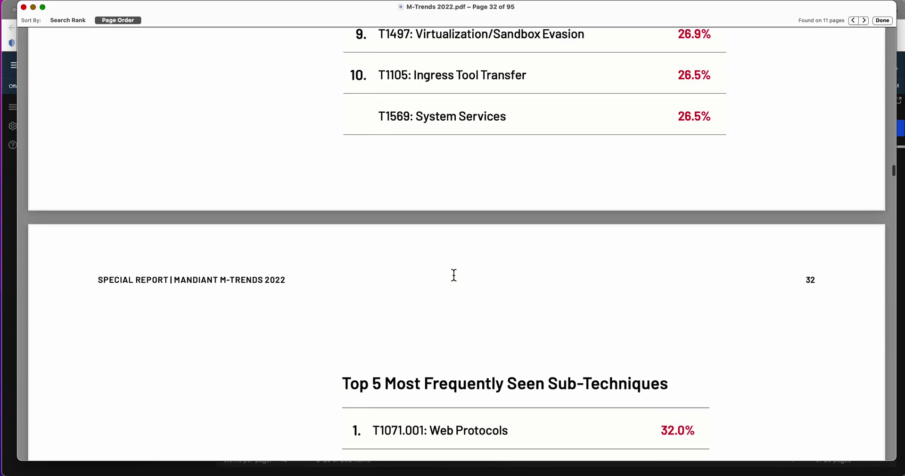
{"action": "scroll", "coordinate": [454, 276], "scroll_direction": "up", "scroll_amount": 10}
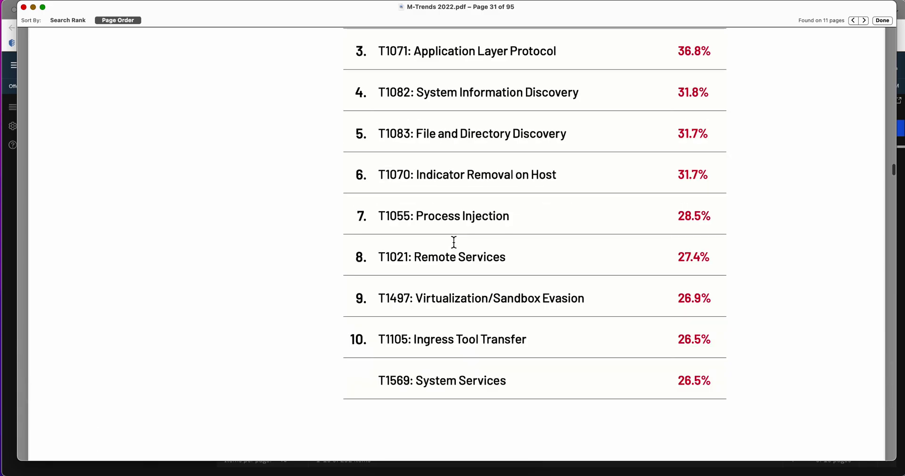
{"action": "scroll", "coordinate": [454, 242], "scroll_direction": "up", "scroll_amount": 3}
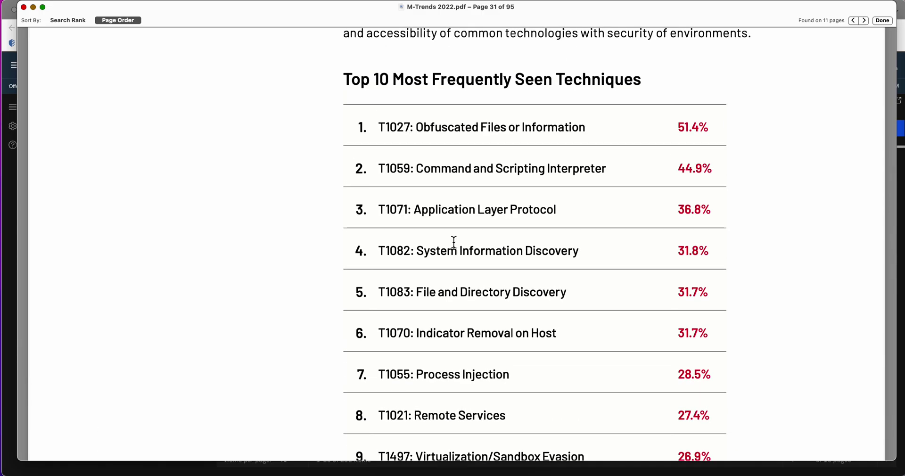